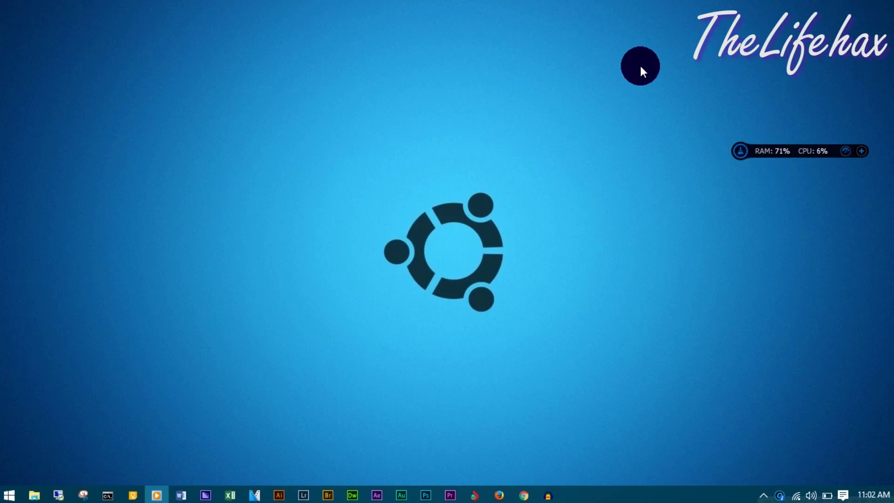
# Switch Chrome from the YouTube tab back to the Audacity Windows download page.
pyautogui.click(524, 495)
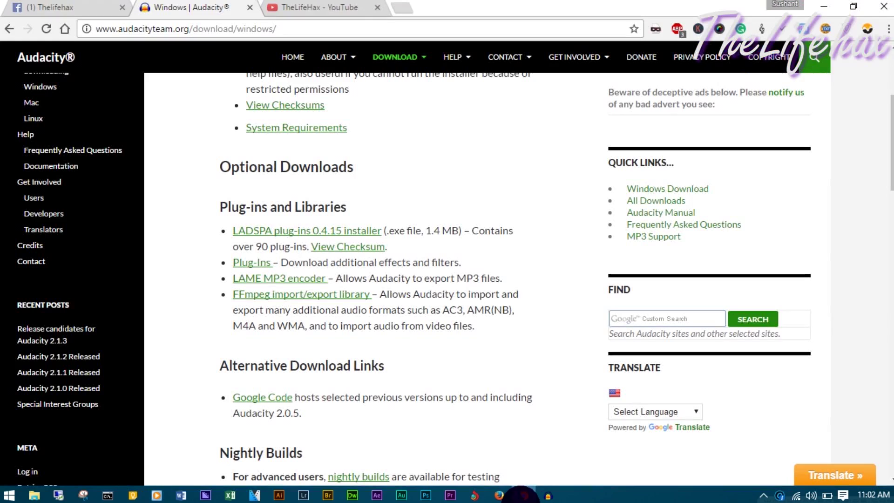
pyautogui.click(357, 7)
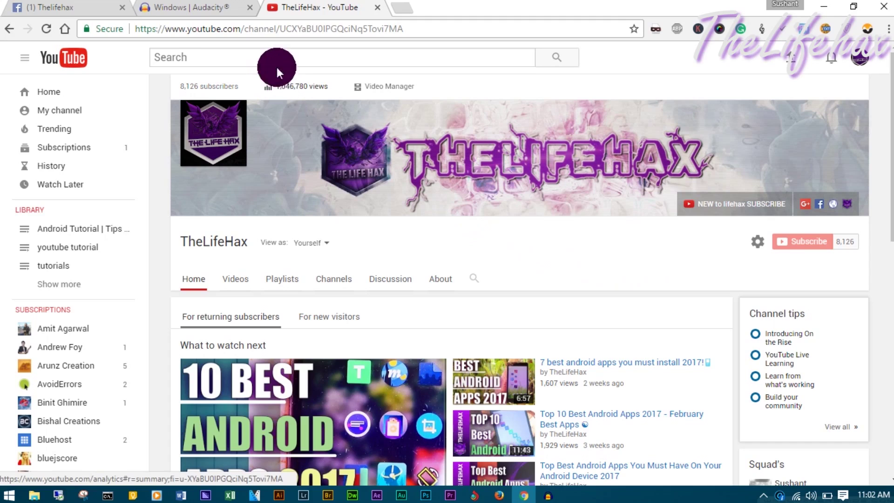
pyautogui.click(208, 9)
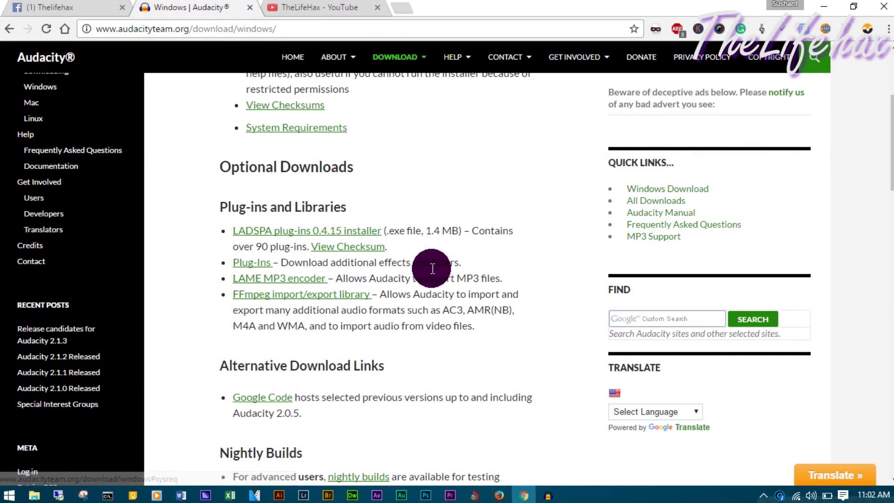
pyautogui.scroll(4, 353, 207)
pyautogui.moveTo(306, 28); pyautogui.dragTo(6, 9)
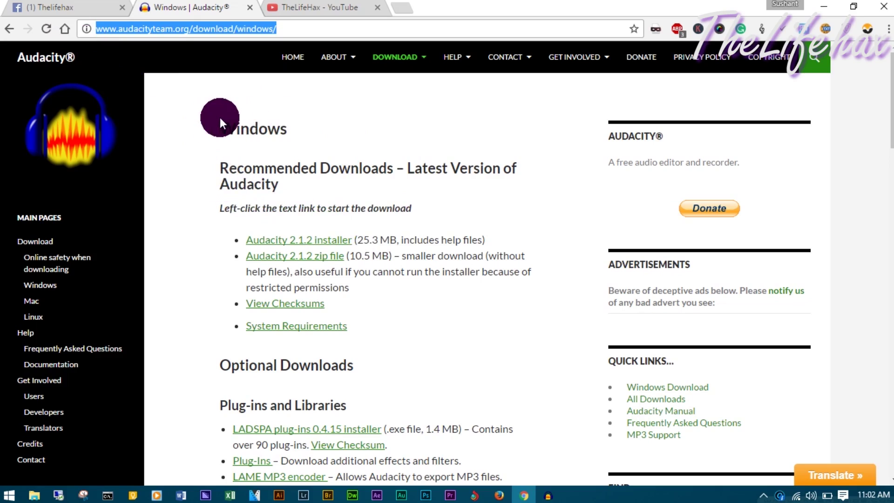
pyautogui.moveTo(220, 120); pyautogui.dragTo(288, 122)
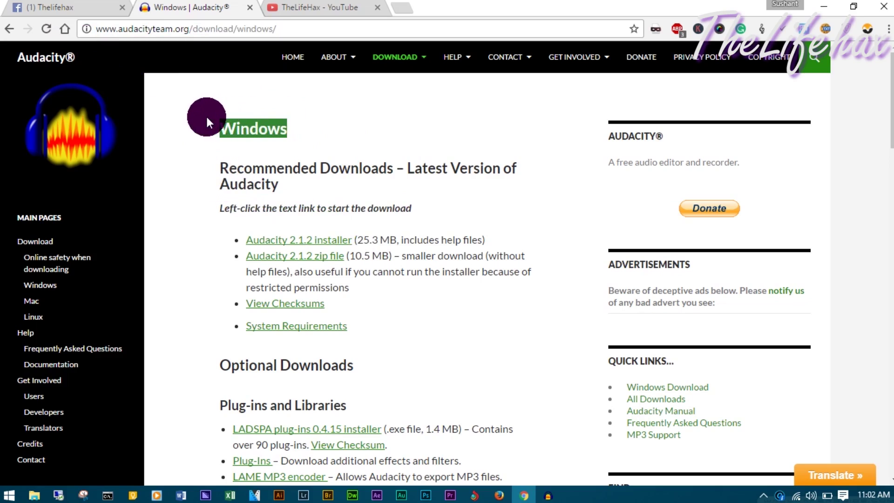
pyautogui.click(216, 136)
pyautogui.moveTo(221, 127); pyautogui.dragTo(283, 124)
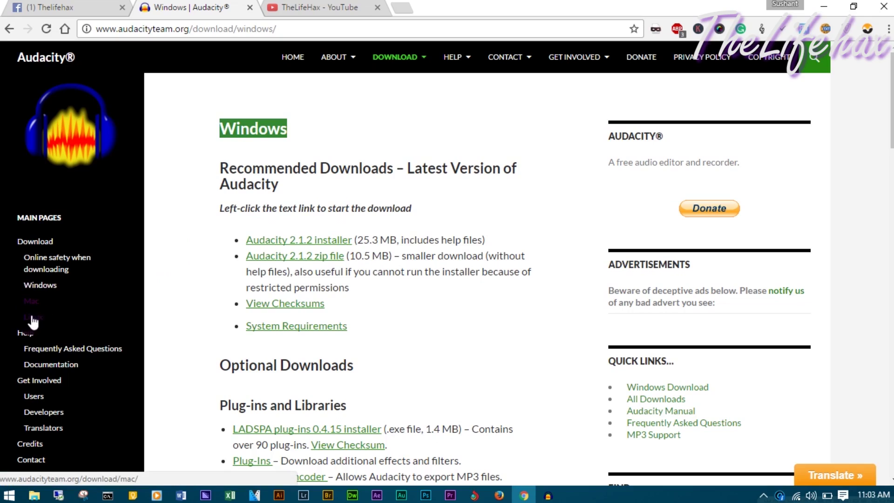
pyautogui.click(315, 314)
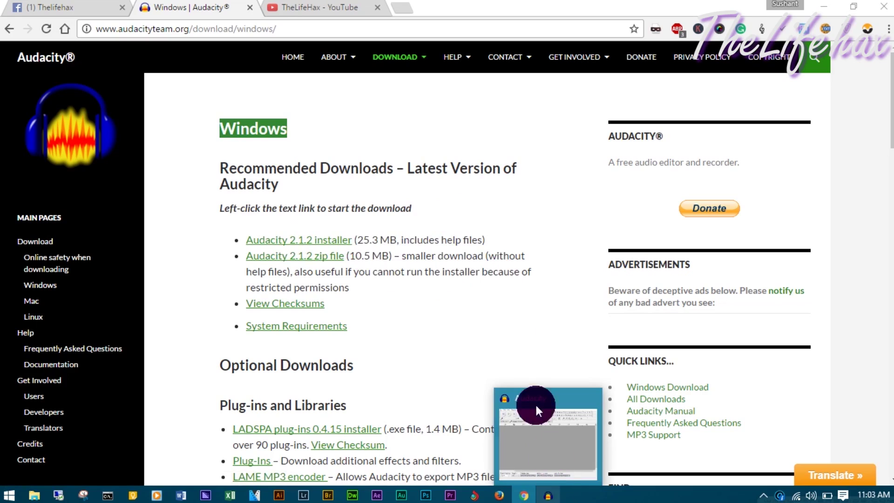
pyautogui.scroll(-2, 452, 313)
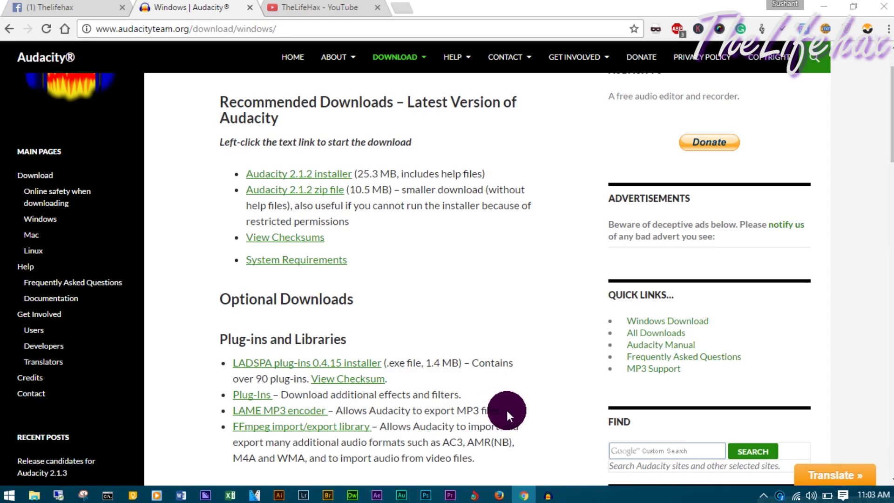
# Bring the empty Audacity project in front of Chrome and keep Windows WASAPI as audio host.
pyautogui.click(548, 495)
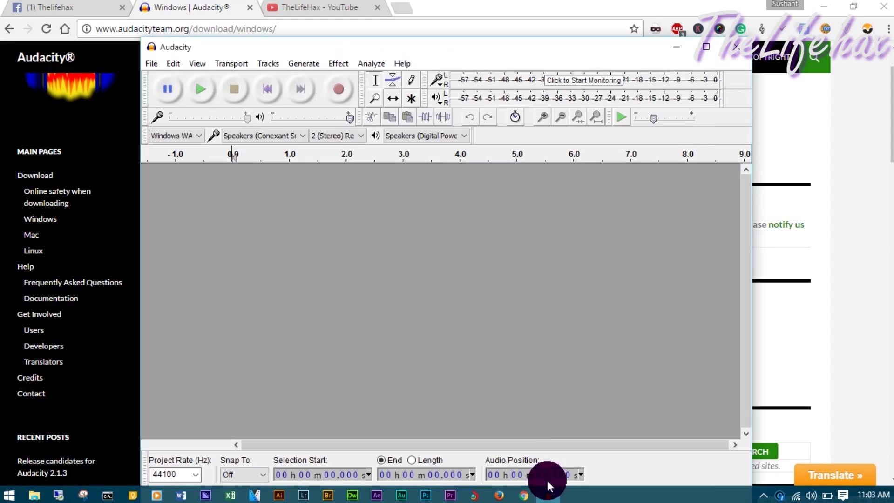
pyautogui.click(531, 14)
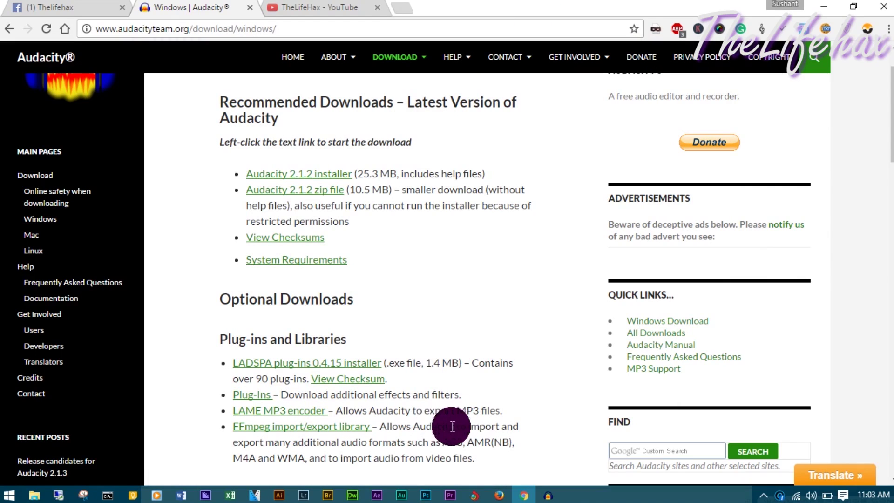
pyautogui.click(548, 495)
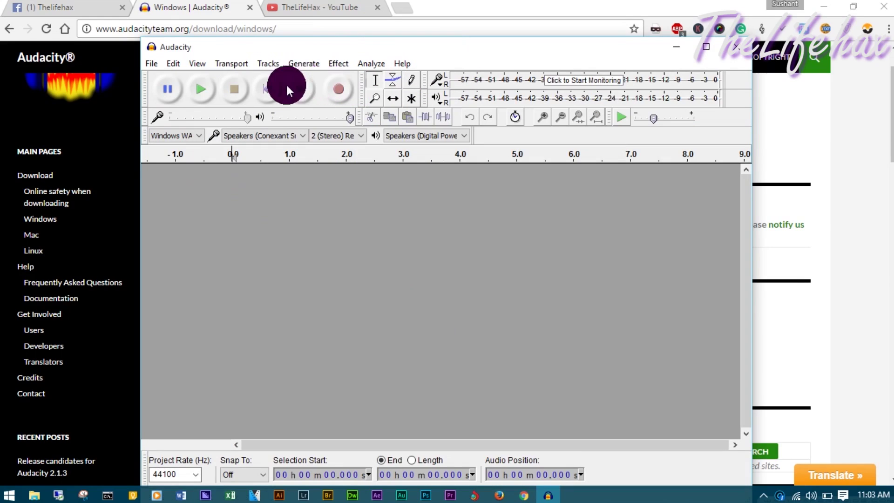
pyautogui.click(181, 136)
pyautogui.click(219, 145)
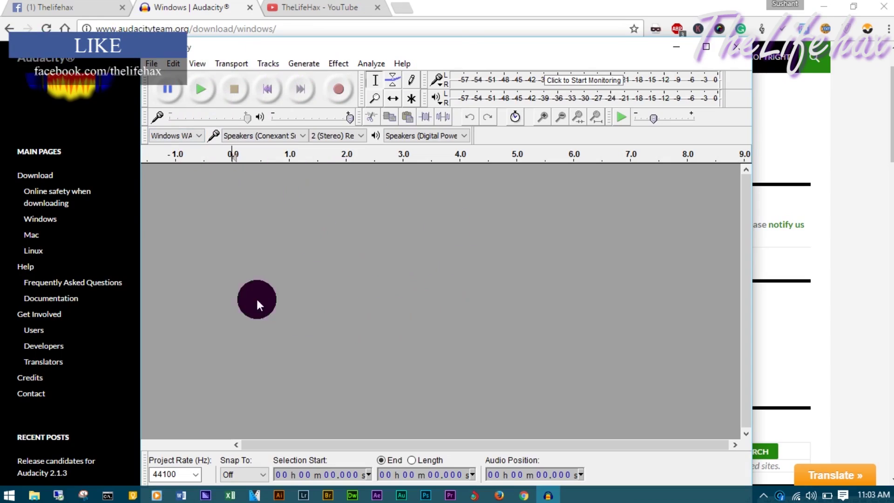
# Switch the Audio Host from MME to Windows WASAPI.
pyautogui.click(178, 136)
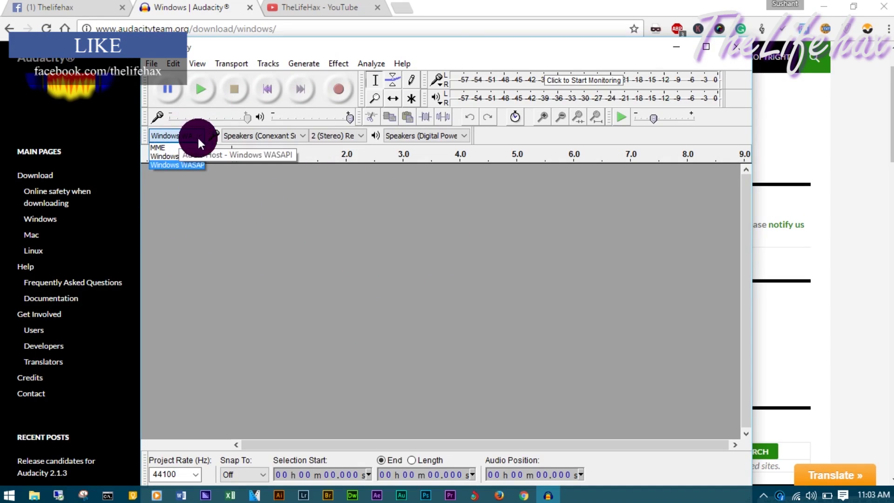
pyautogui.click(171, 148)
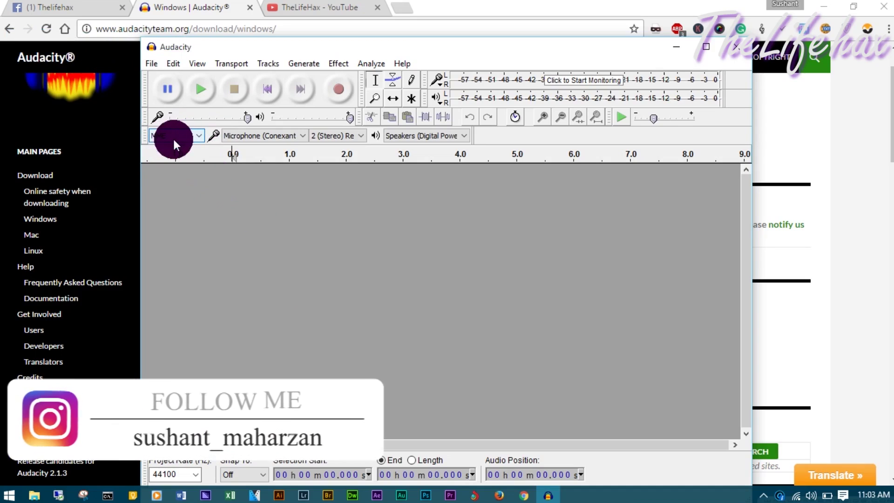
pyautogui.click(186, 135)
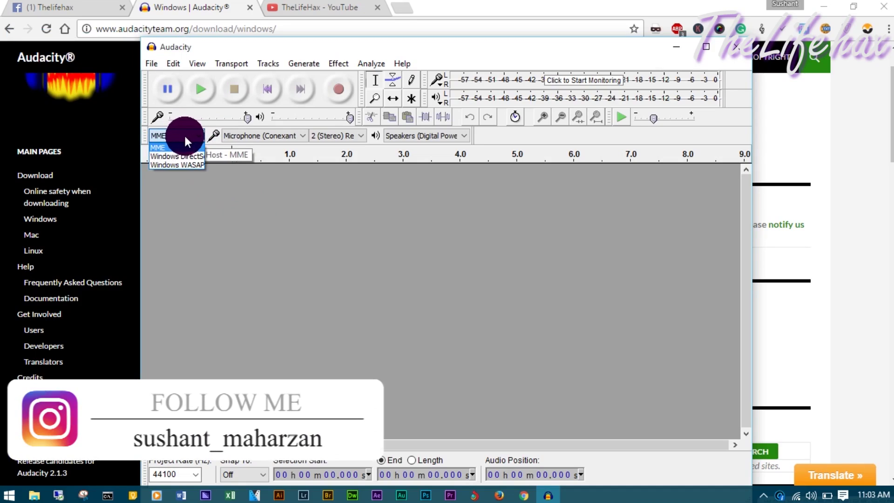
pyautogui.click(192, 135)
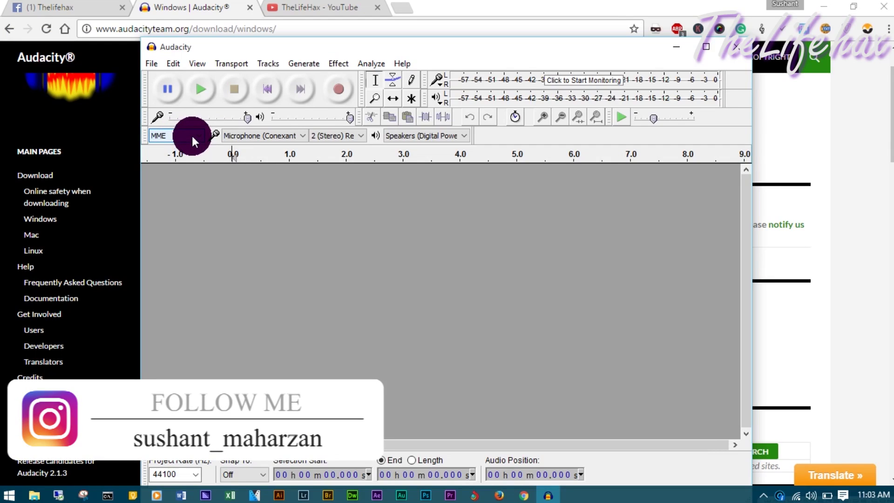
pyautogui.click(192, 136)
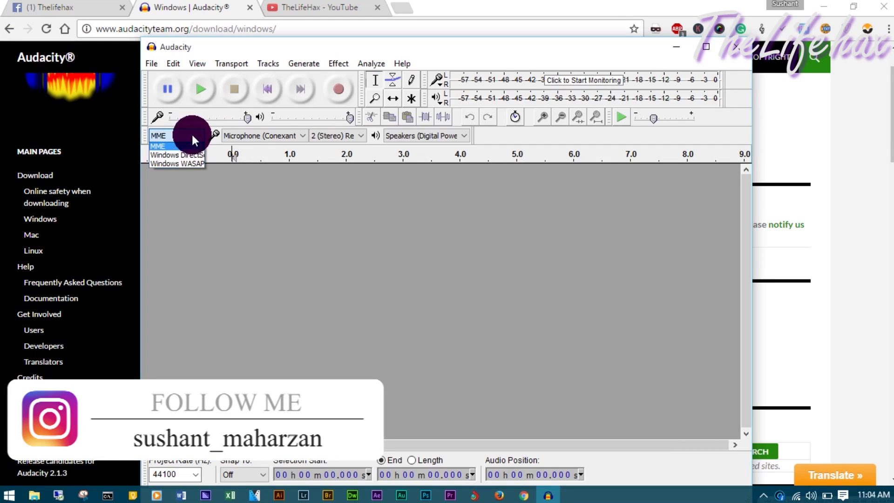
pyautogui.click(176, 165)
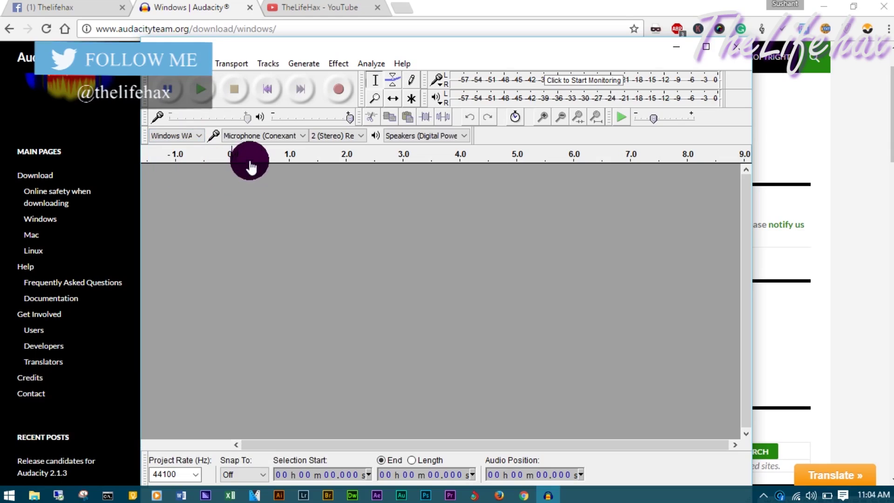
# Keep 2 (Stereo) recording channels and the Digital Power speakers for playback.
pyautogui.click(336, 136)
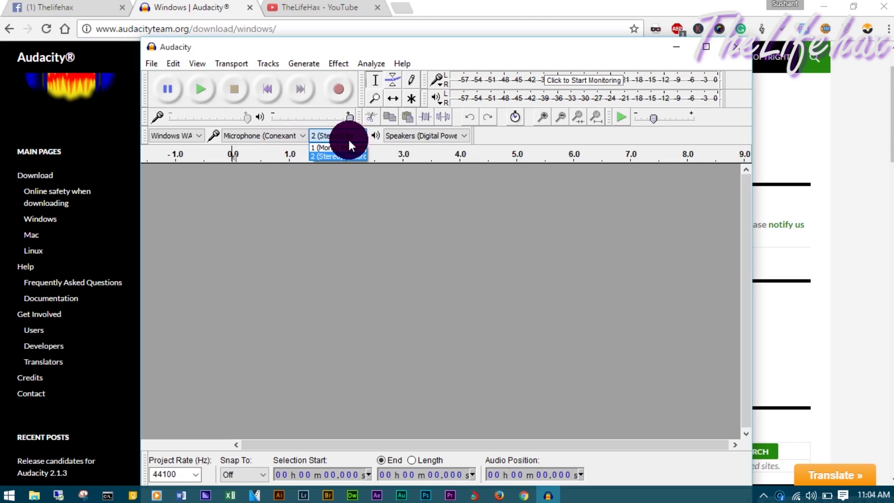
pyautogui.click(425, 136)
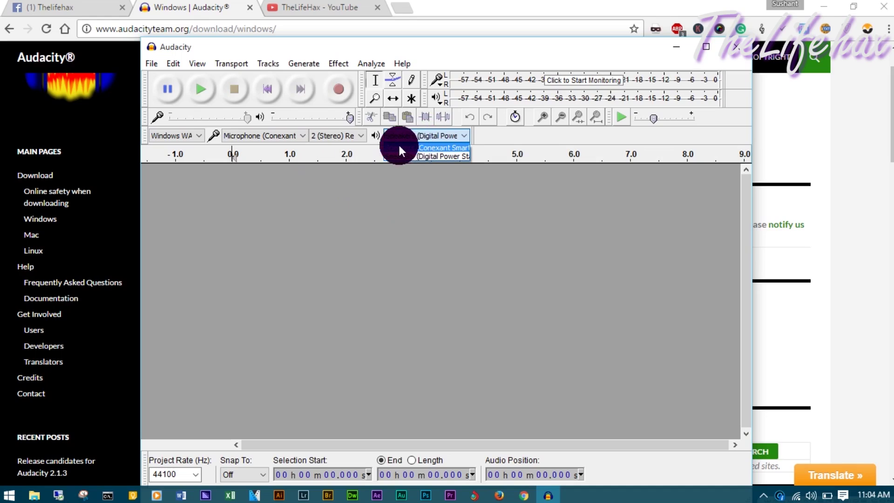
pyautogui.click(428, 156)
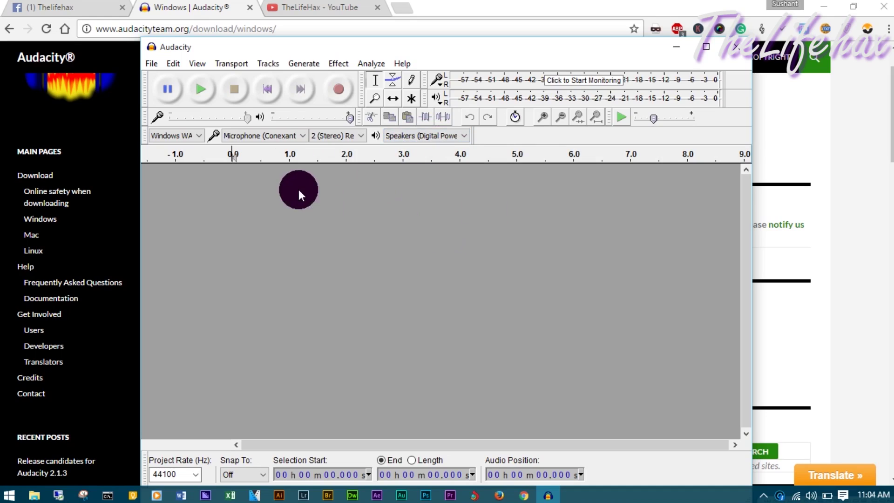
# Record from the Conexant speakers, then bring up YouTube in Chrome and the media player.
pyautogui.click(290, 136)
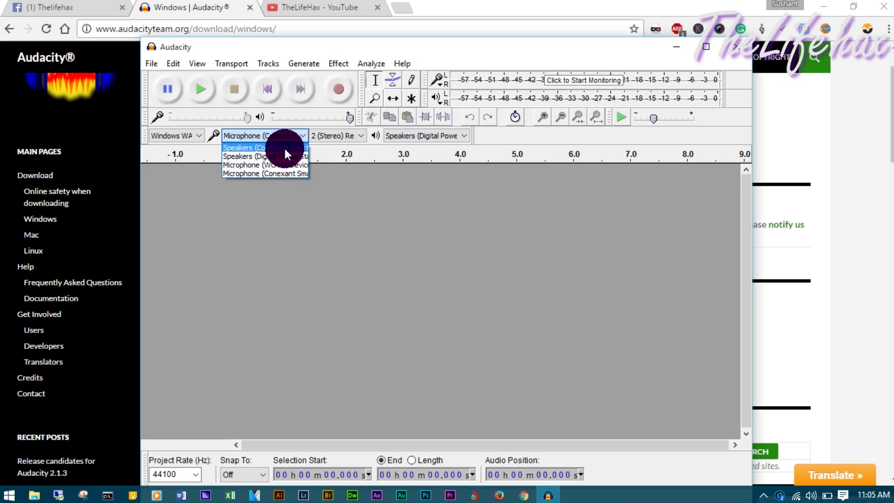
pyautogui.click(276, 148)
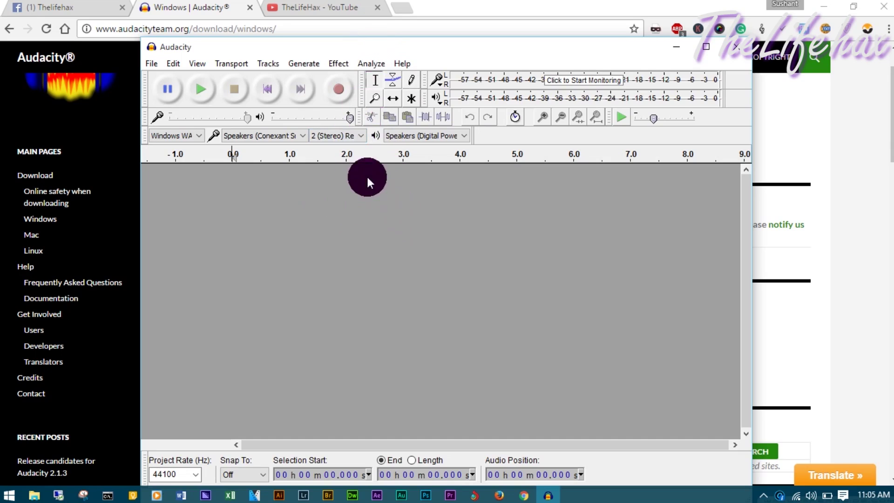
pyautogui.click(329, 8)
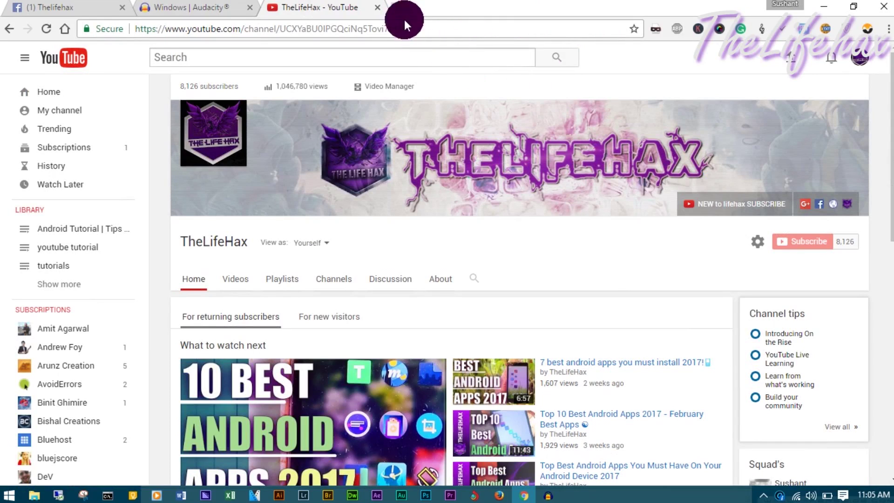
pyautogui.click(157, 495)
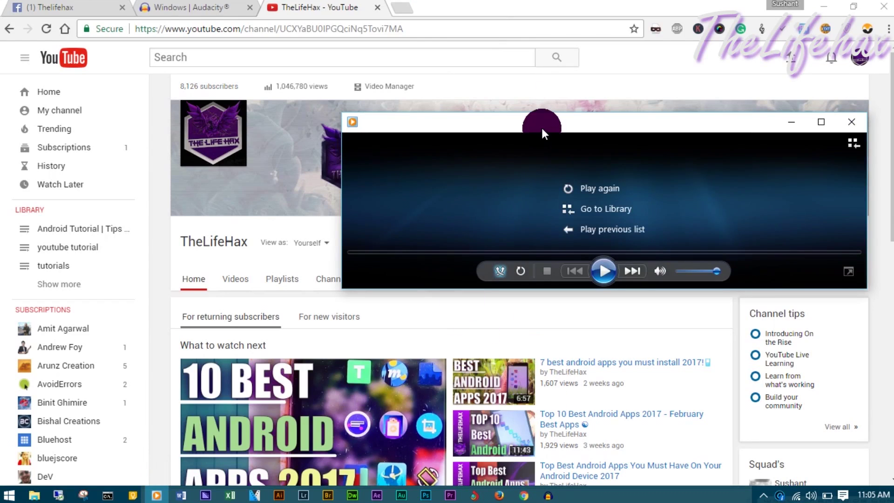
# Start Media Player playback and bring Audacity's empty project back to the front.
pyautogui.click(608, 261)
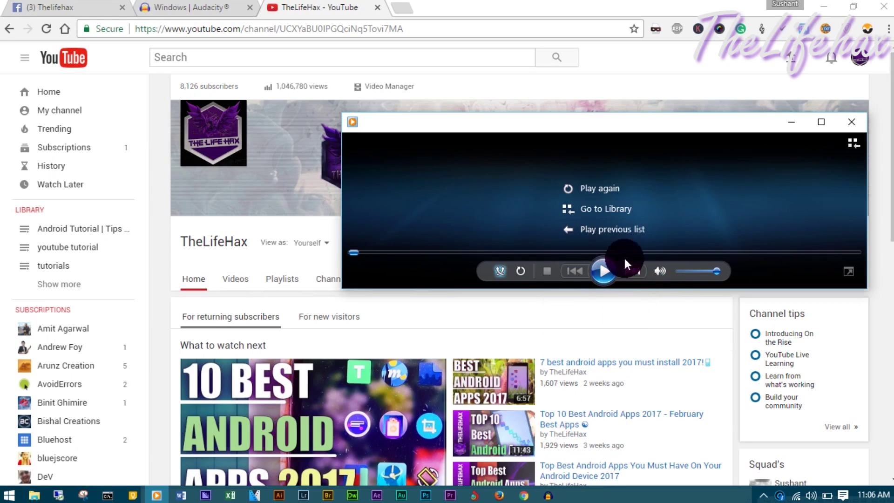
pyautogui.click(548, 496)
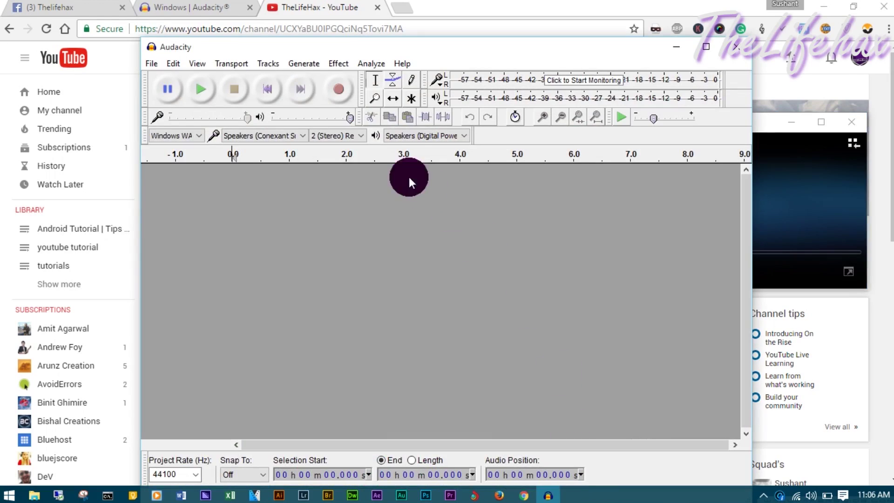
# Start recording in Audacity and replay ClappingUkulele_Ending in Media Player.
pyautogui.click(342, 84)
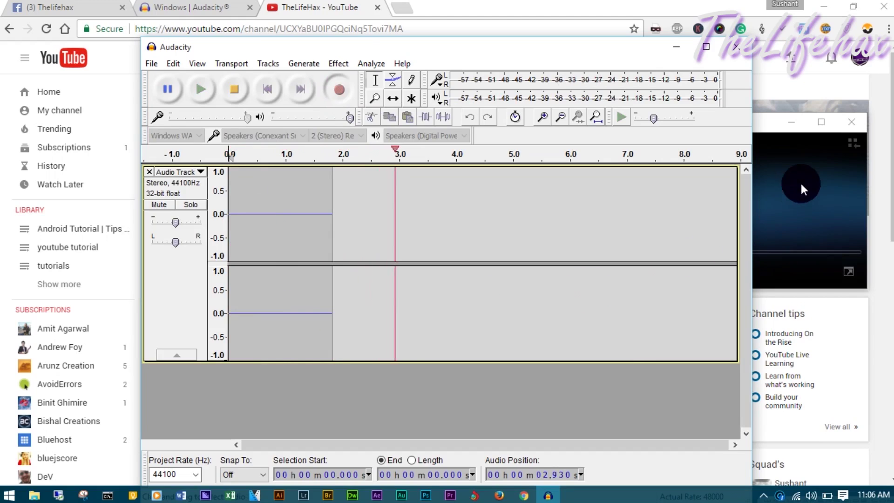
pyautogui.doubleClick(761, 127)
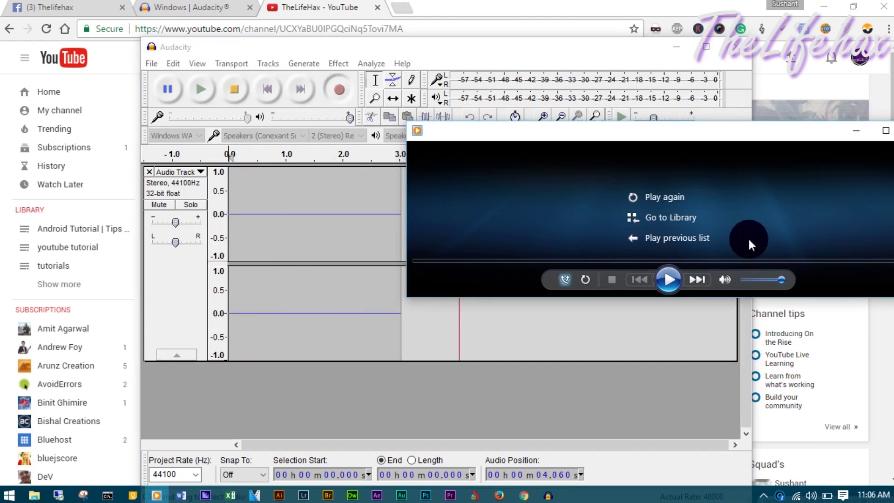
pyautogui.click(667, 280)
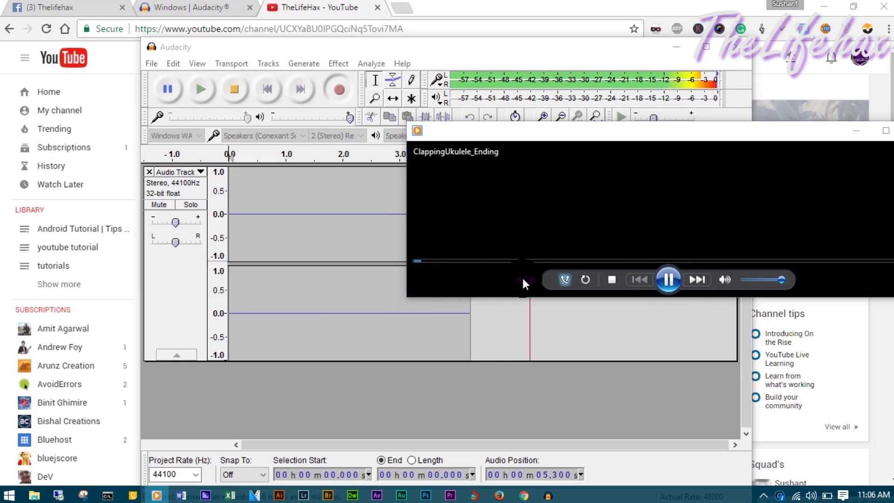
pyautogui.click(444, 414)
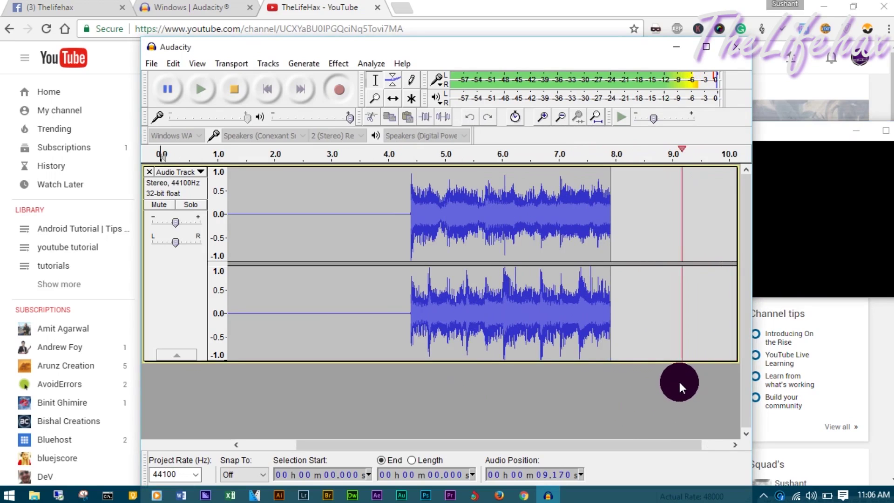
# Pause the clip, stop the Audacity recording, and try playing back the take.
pyautogui.click(805, 191)
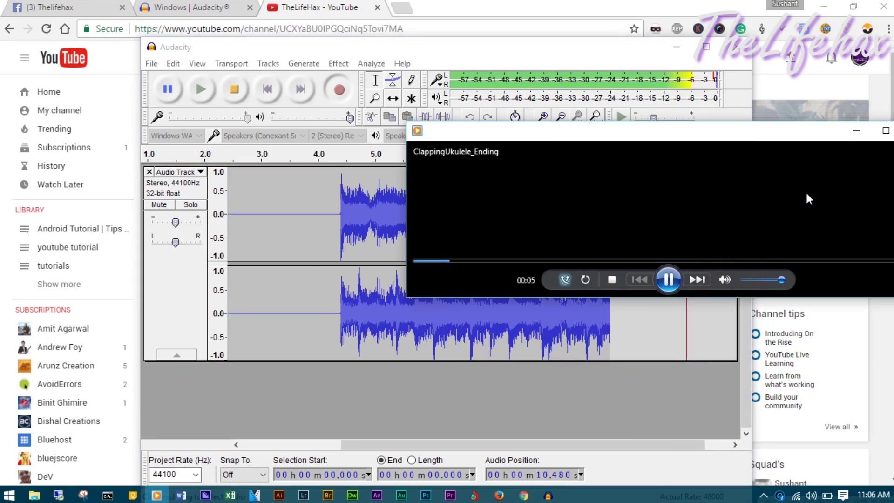
pyautogui.click(674, 276)
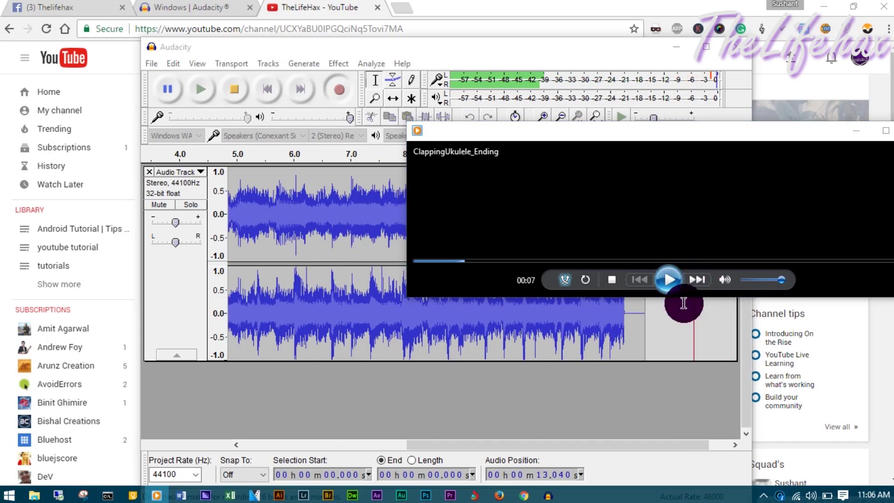
pyautogui.click(485, 415)
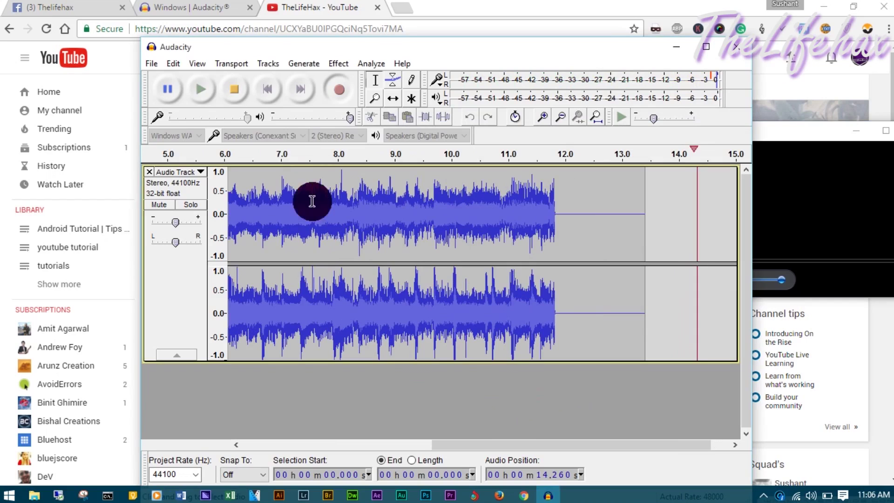
pyautogui.click(228, 85)
pyautogui.click(203, 88)
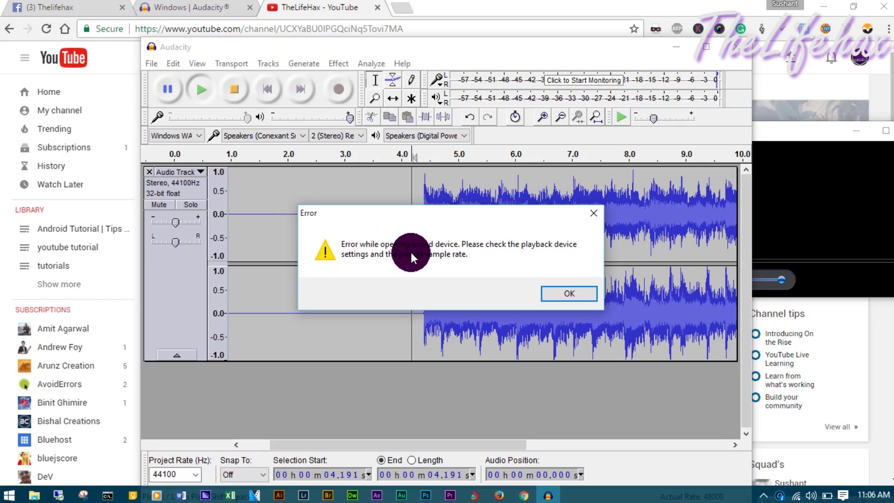
# Dismiss the device error, set the project rate to 192000 Hz, and play the track.
pyautogui.click(564, 292)
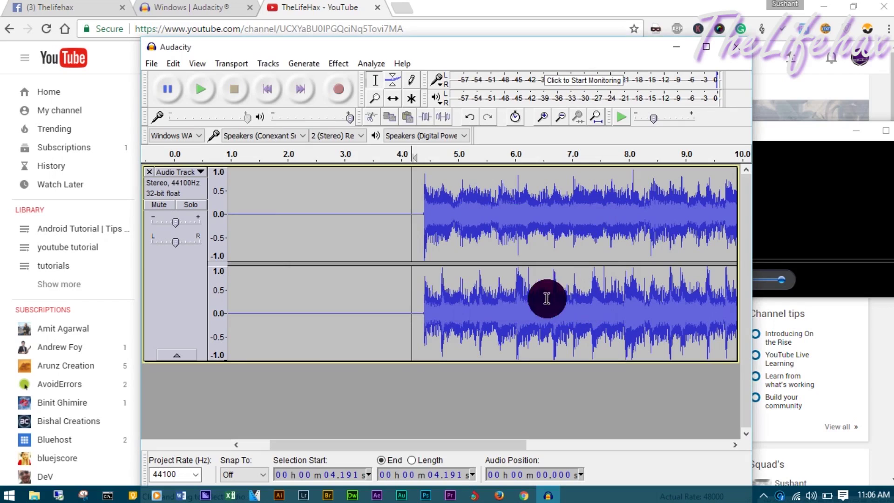
pyautogui.click(177, 474)
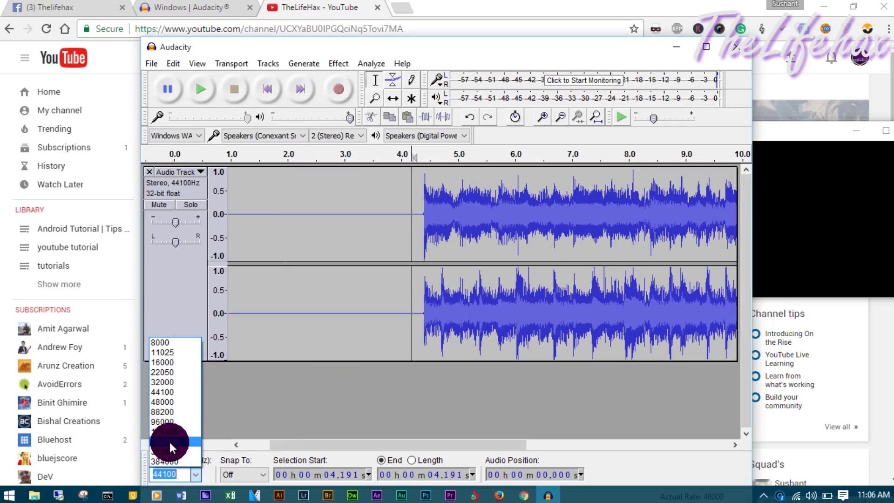
pyautogui.click(170, 441)
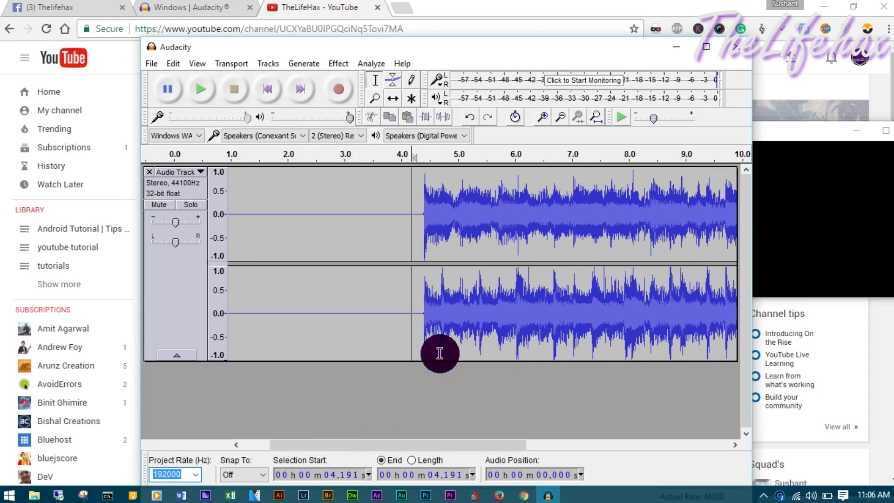
pyautogui.click(414, 218)
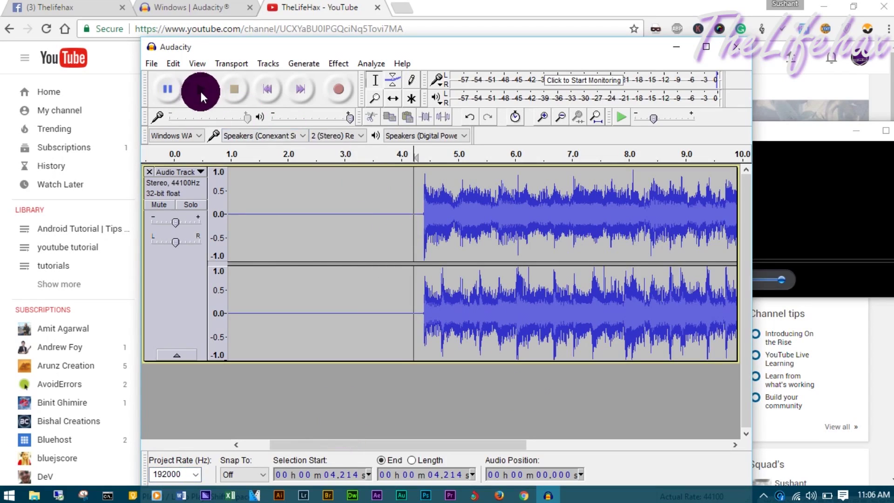
pyautogui.click(201, 90)
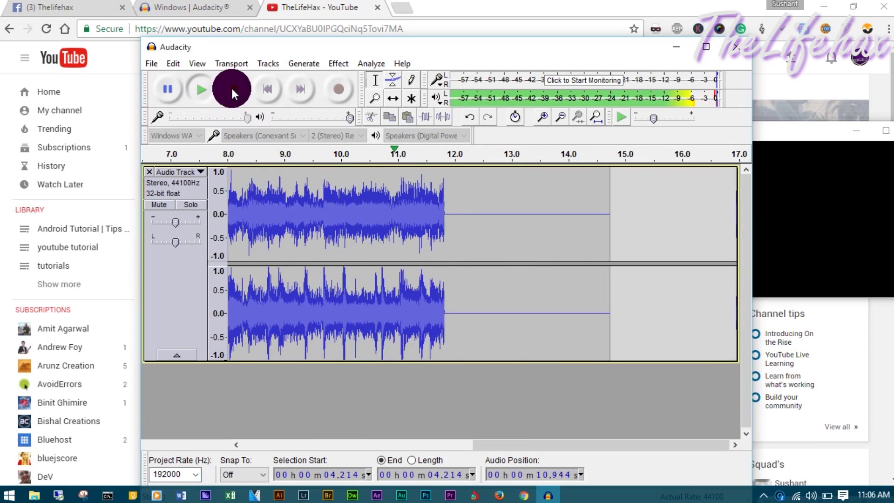
pyautogui.click(233, 89)
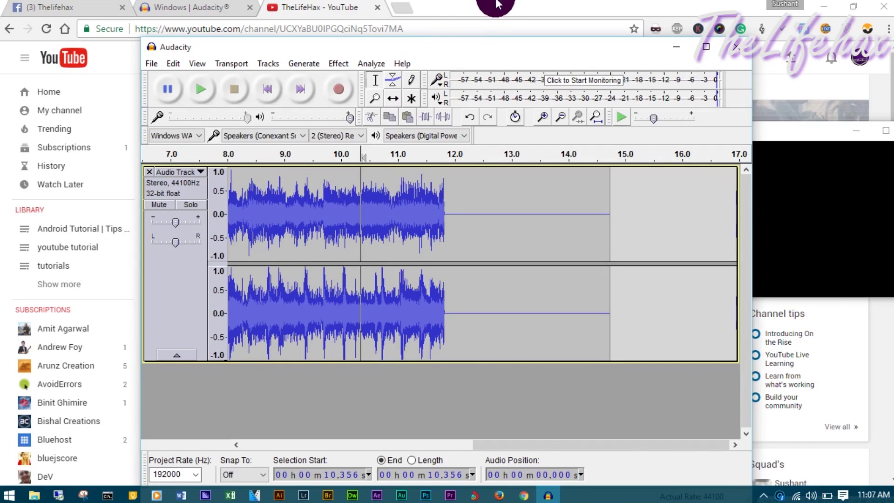
pyautogui.click(497, 3)
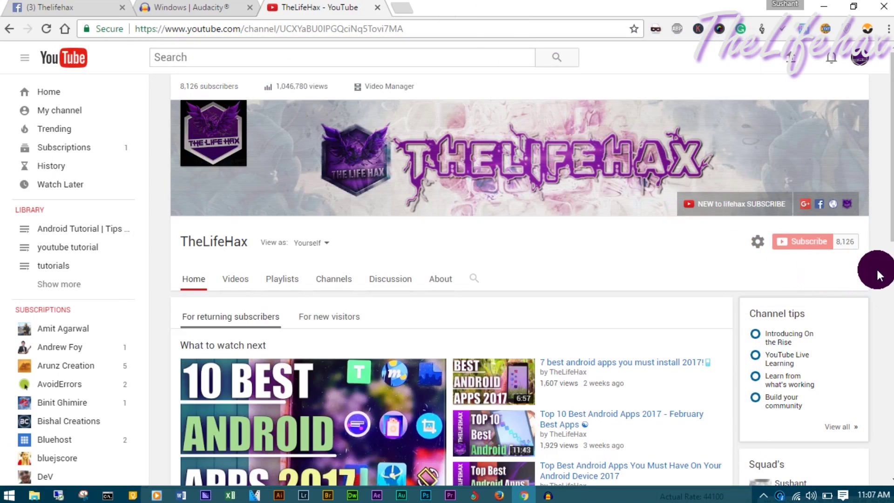
# Select and clear the Subscribe 8,126 text, then switch to the Thelifehax Facebook tab.
pyautogui.moveTo(869, 262); pyautogui.dragTo(700, 256)
pyautogui.click(689, 264)
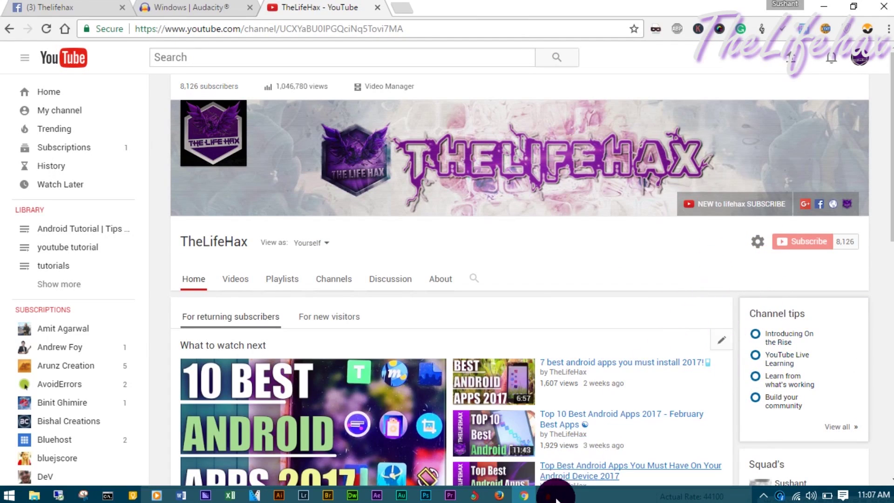
pyautogui.moveTo(548, 495)
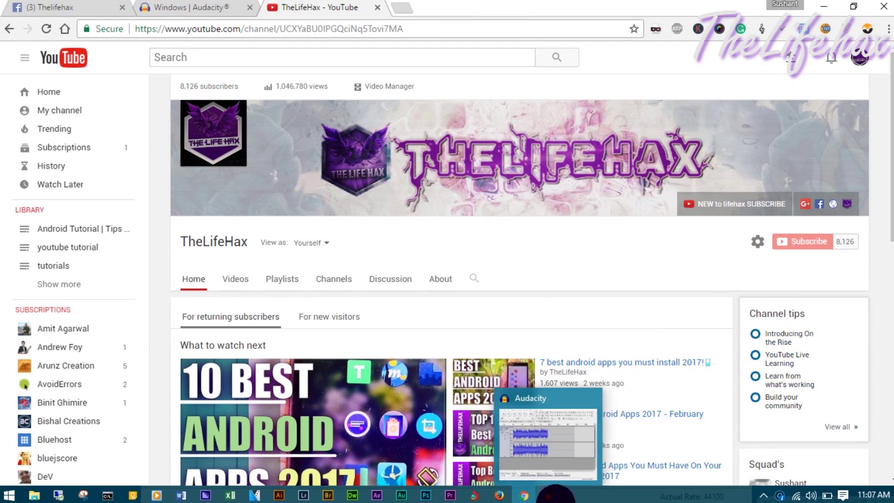
pyautogui.click(107, 5)
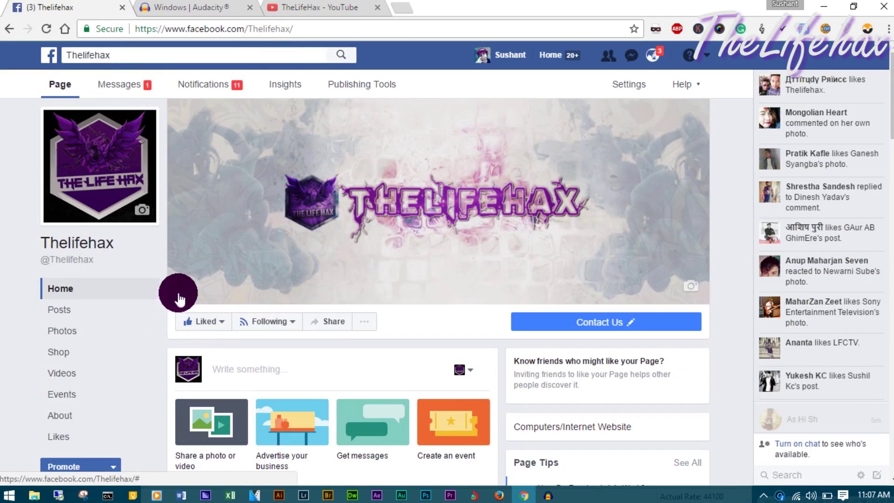
pyautogui.click(532, 321)
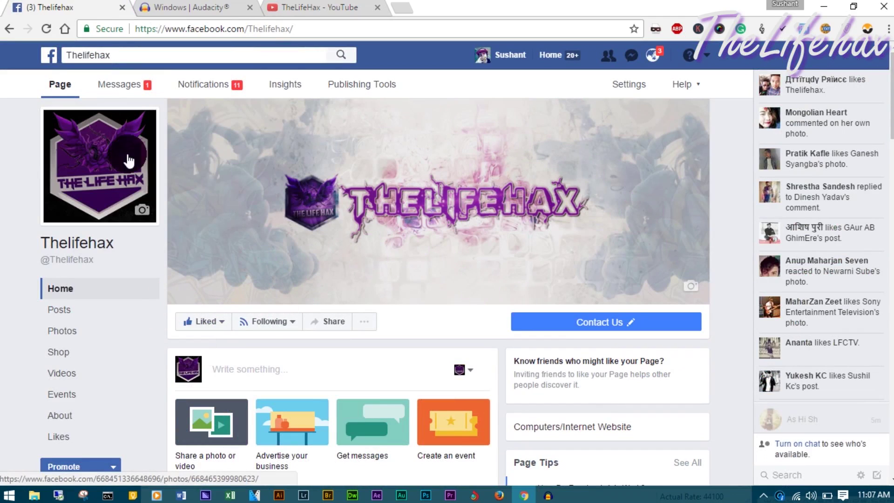